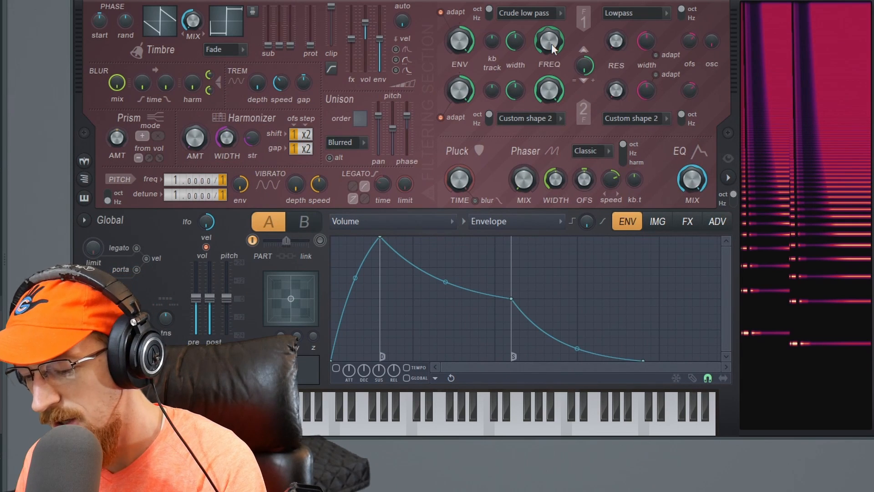
- Sweep filter 1's frequency and change its filter type to Custom shape 1
mouse_move(550, 48)
left_mouse_down()
mouse_move(550, 107)
mouse_move(550, 47)
left_mouse_up()
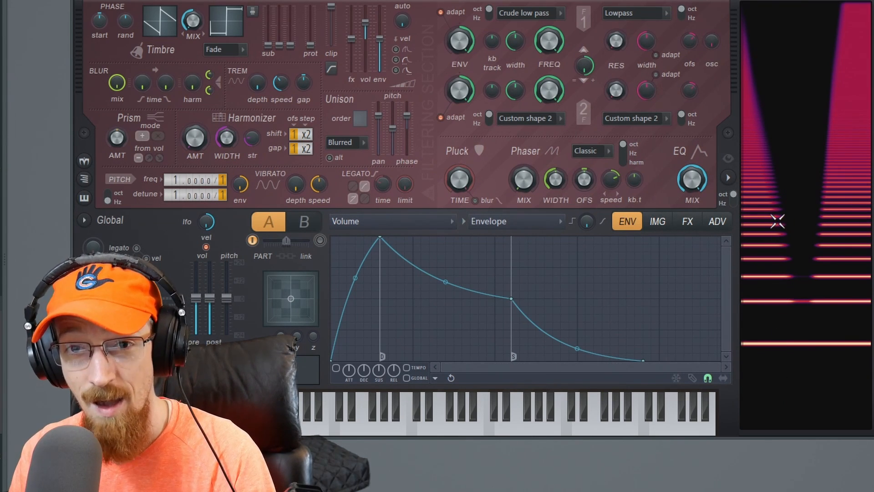
left_click(550, 13)
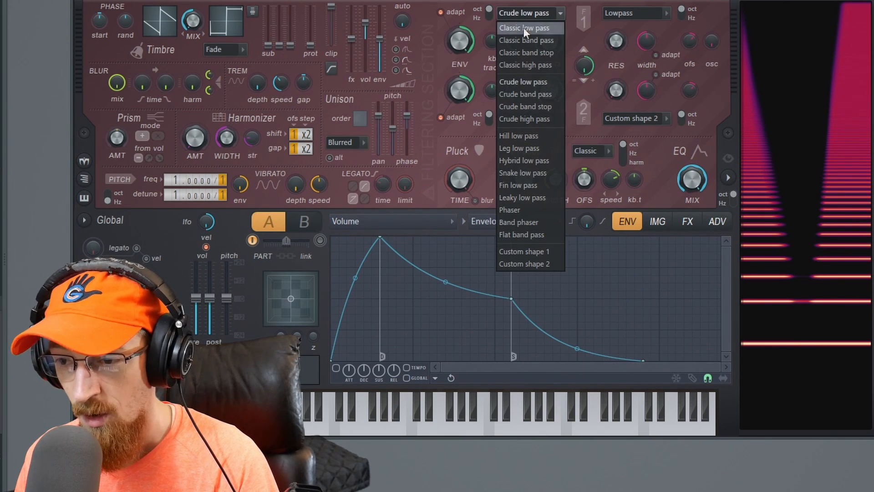
left_click(548, 253)
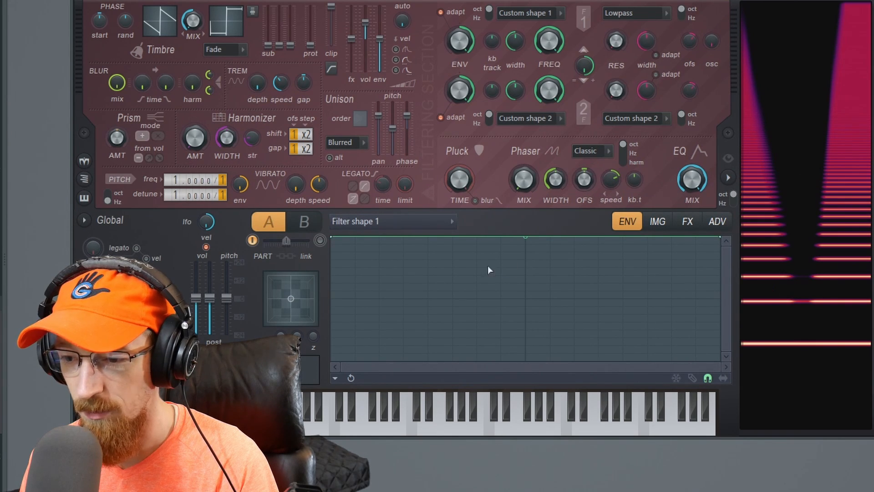
- Add points to the first half of filter shape 1, alternating steep drops to minimum with rises to maximum
right_click(411, 274)
left_click_drag(410, 274, 366, 383)
right_click(400, 333)
left_click_drag(400, 333, 358, 209)
right_click(414, 242)
left_click_drag(415, 243, 406, 214)
right_click(424, 326)
mouse_move(424, 326)
left_mouse_down()
mouse_move(422, 358)
mouse_move(377, 400)
left_mouse_up()
right_click(478, 292)
left_click_drag(479, 291, 488, 402)
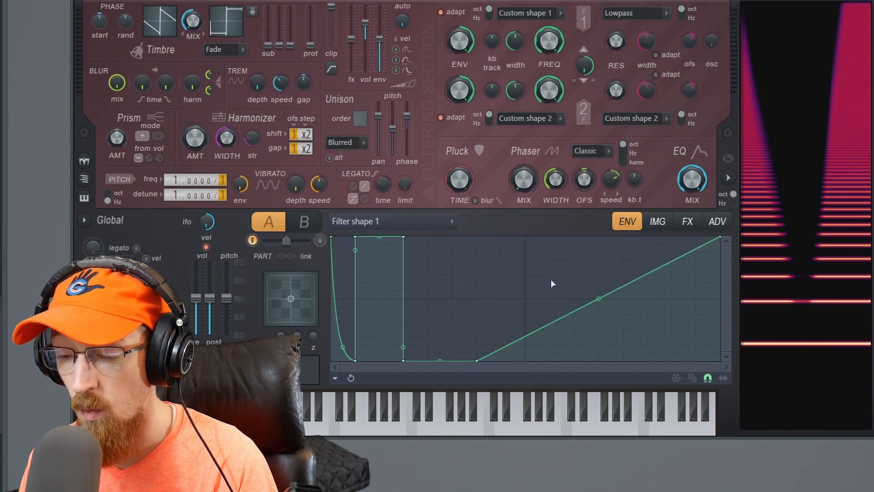
- Raise the rest of filter shape 1 to maximum, add dips and a peak to it, and soften the earlier drop
left_click_drag(598, 300, 597, 218)
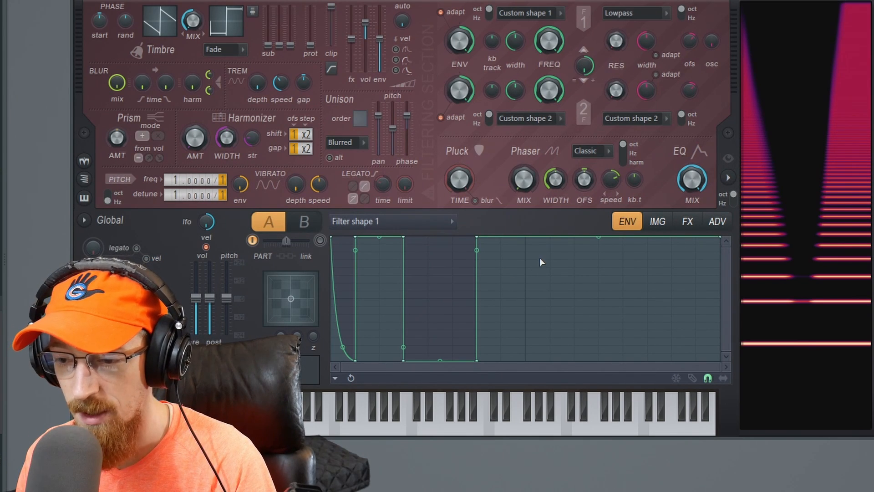
left_click_drag(529, 249, 525, 372)
left_click_drag(578, 300, 574, 236)
left_click_drag(677, 274, 670, 306)
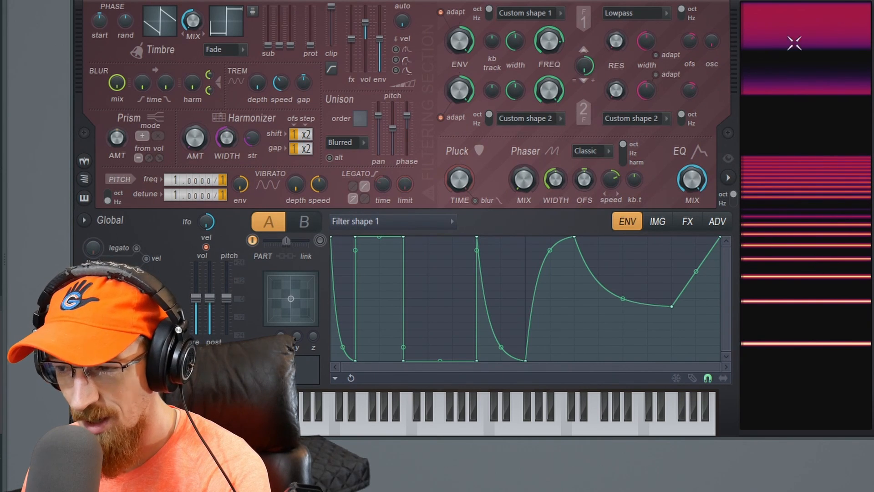
mouse_move(404, 239)
left_mouse_down()
mouse_move(379, 326)
mouse_move(373, 287)
mouse_move(390, 236)
left_mouse_up()
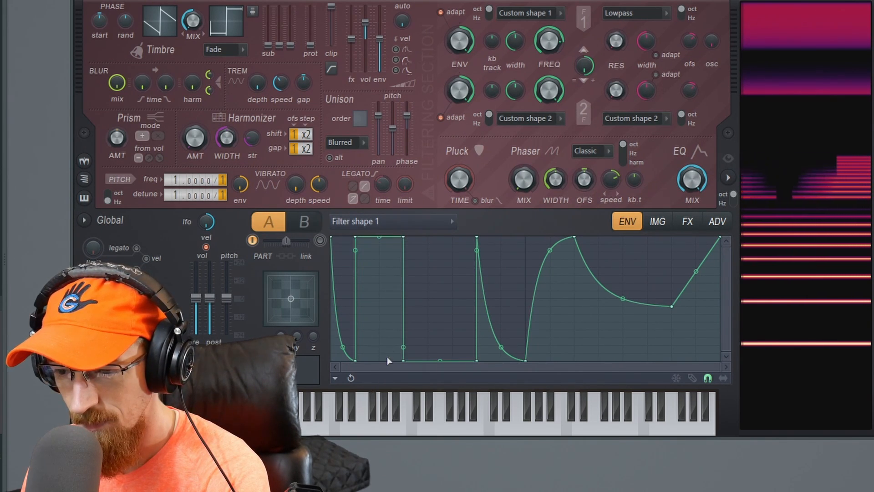
left_click_drag(405, 362, 416, 305)
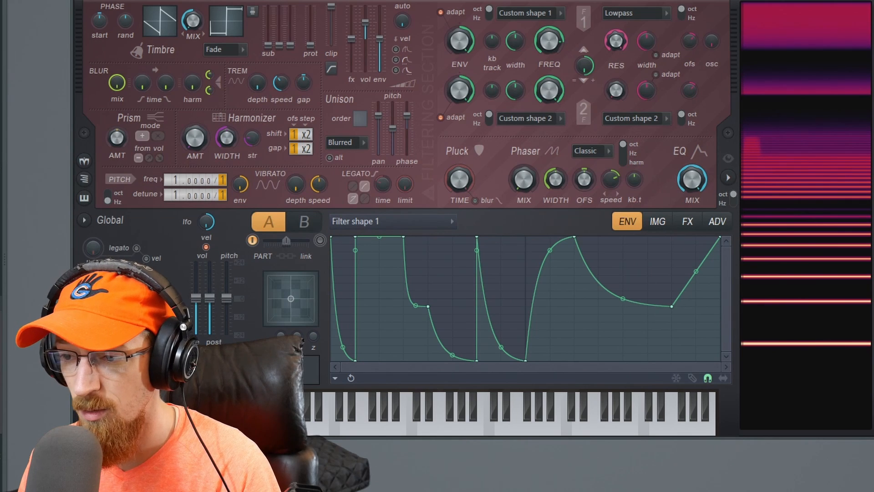
- Set filter 1's resonance type to Custom shape 1 and place the first points of its curve
left_click(632, 14)
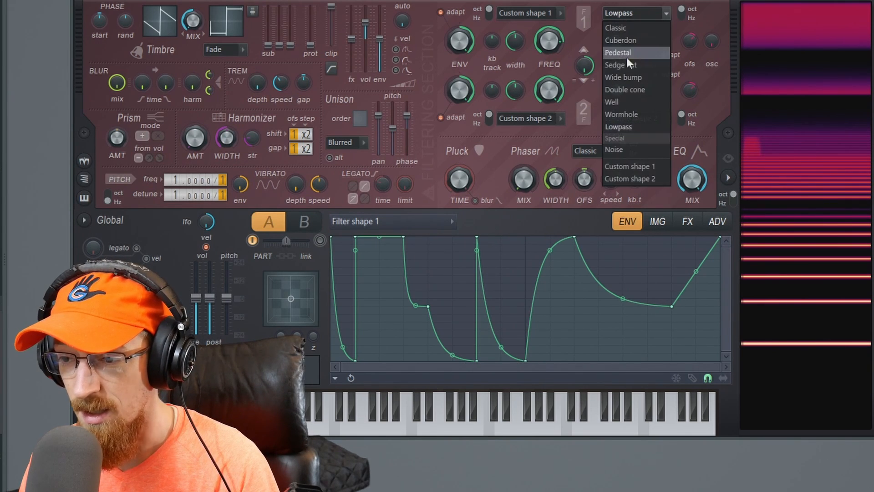
left_click(628, 167)
right_click(380, 267)
right_click(600, 339)
left_click_drag(601, 340, 615, 338)
left_click_drag(616, 43, 616, 5)
- Draw further alternating peaks and deep dips through the middle and end of resonance shape 1
right_click(478, 277)
mouse_move(478, 277)
left_mouse_down()
mouse_move(488, 246)
mouse_move(475, 348)
left_mouse_up()
right_click(524, 297)
left_click_drag(524, 297, 528, 267)
right_click(620, 272)
right_click(574, 314)
left_click_drag(575, 314, 576, 374)
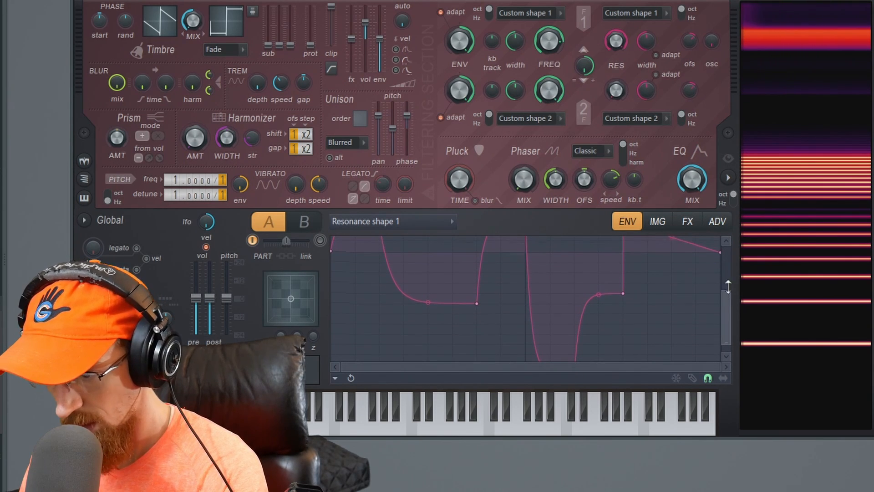
left_click_drag(726, 294, 727, 243)
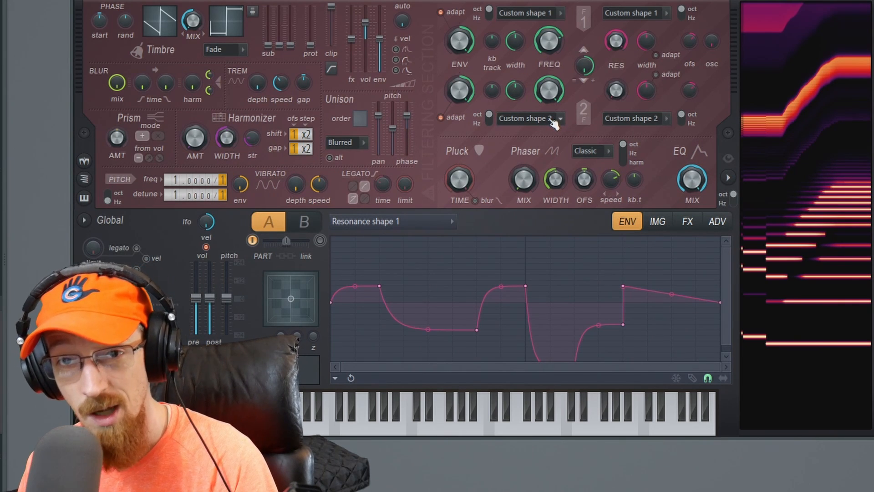
- Check part B's resonance shape, return to part A and display filter shape 1
left_click(308, 225)
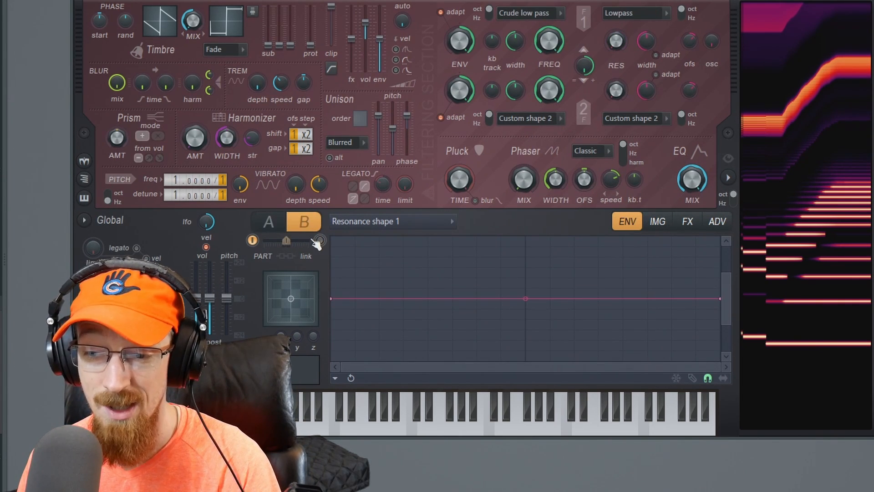
left_click(268, 223)
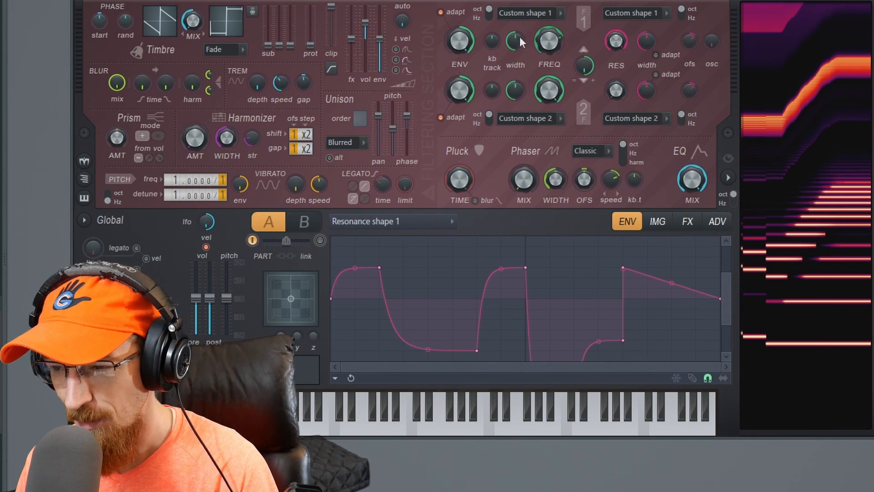
left_click(476, 227)
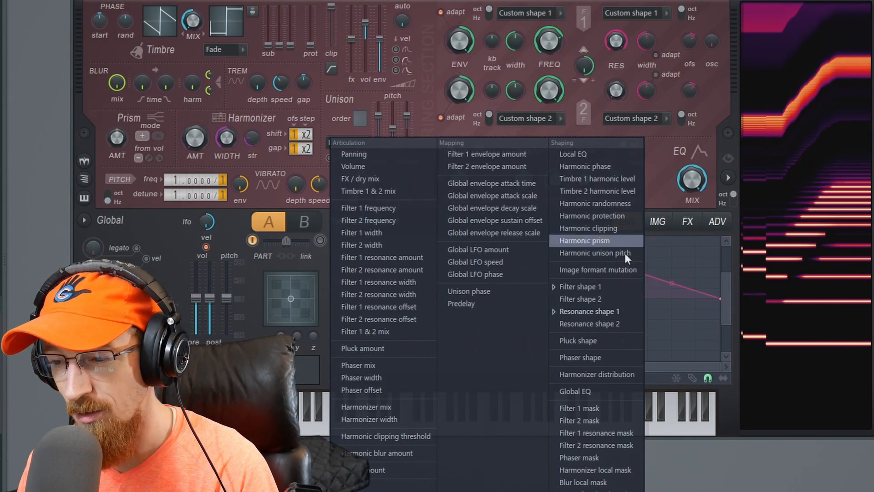
left_click(613, 286)
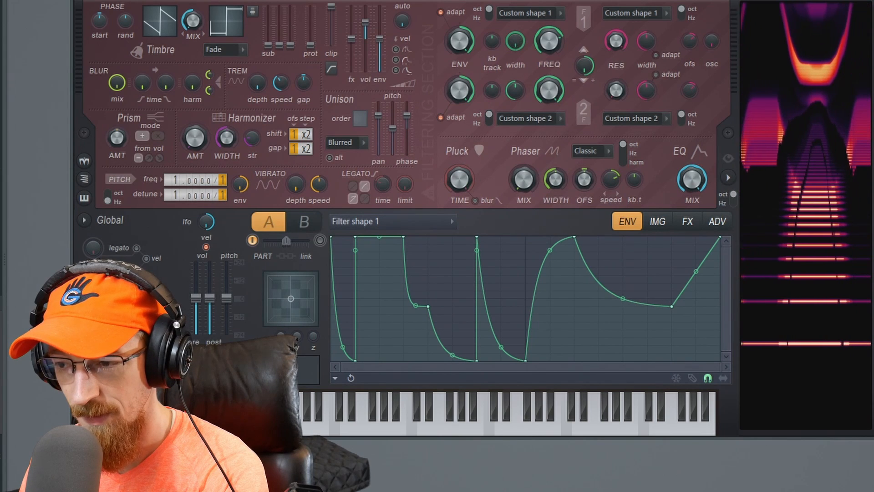
- Set part A's distortion type to Ribbon and raise its amount and wet level
left_click(687, 223)
left_click(428, 256)
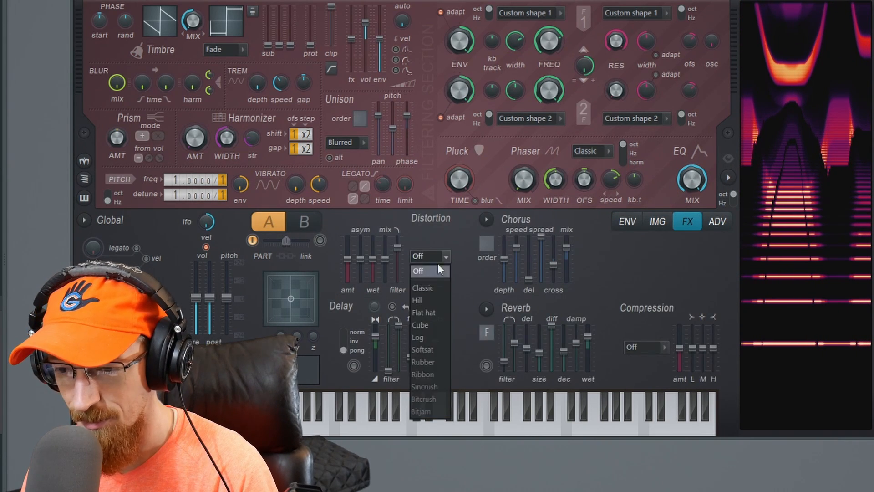
left_click(419, 371)
left_click_drag(348, 258, 348, 239)
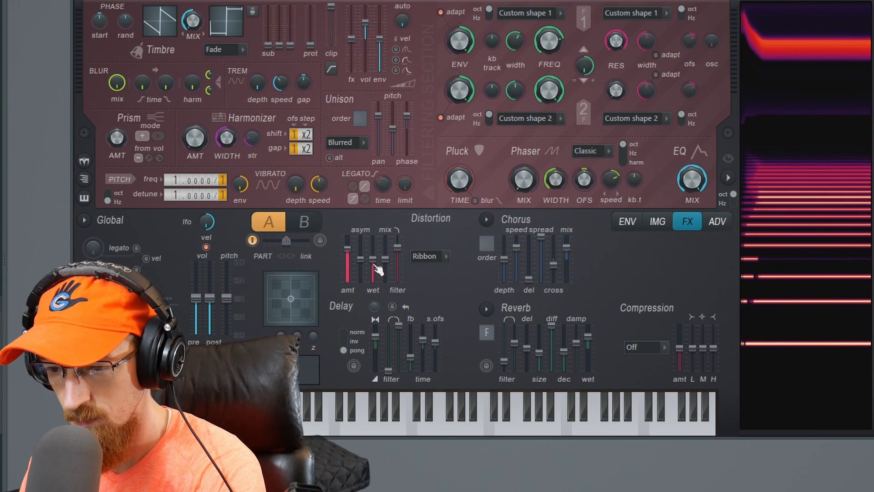
left_click_drag(373, 258, 373, 251)
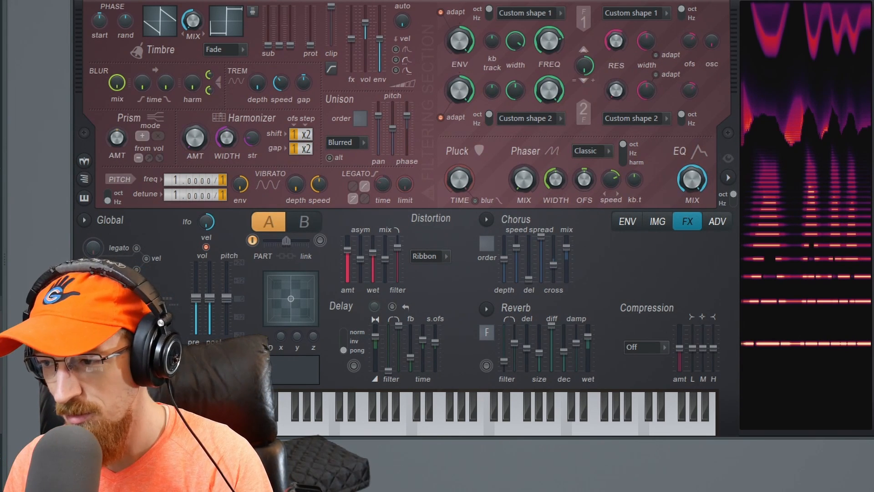
- Restore the synth's initial patch and set the unison order to 2
left_click(836, 0)
left_click(856, 156)
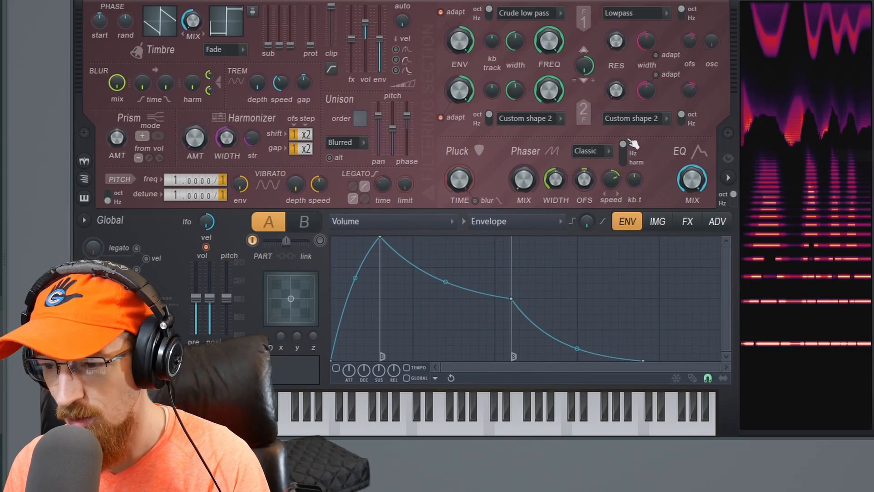
left_click_drag(359, 118, 360, 124)
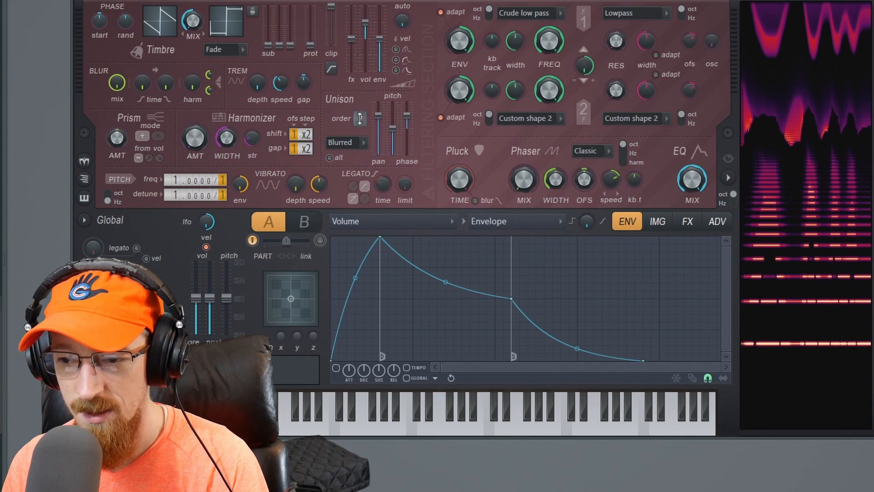
left_click(657, 223)
left_click(688, 224)
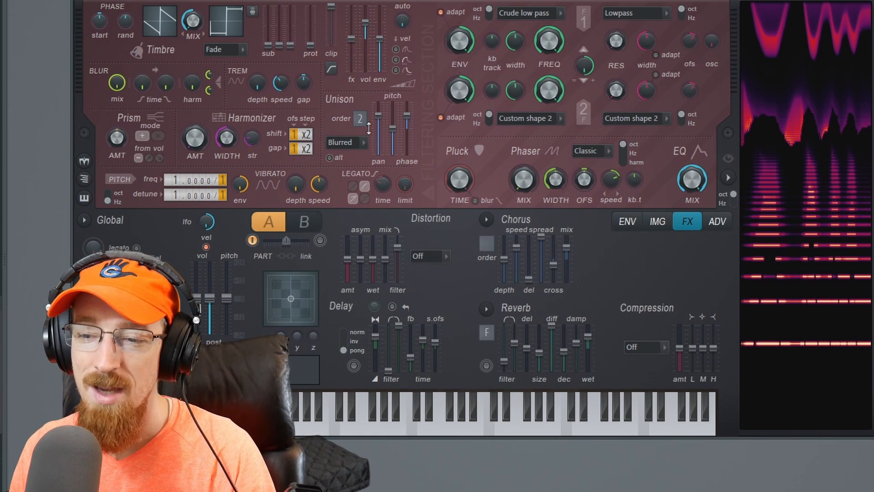
left_click_drag(360, 119, 360, 125)
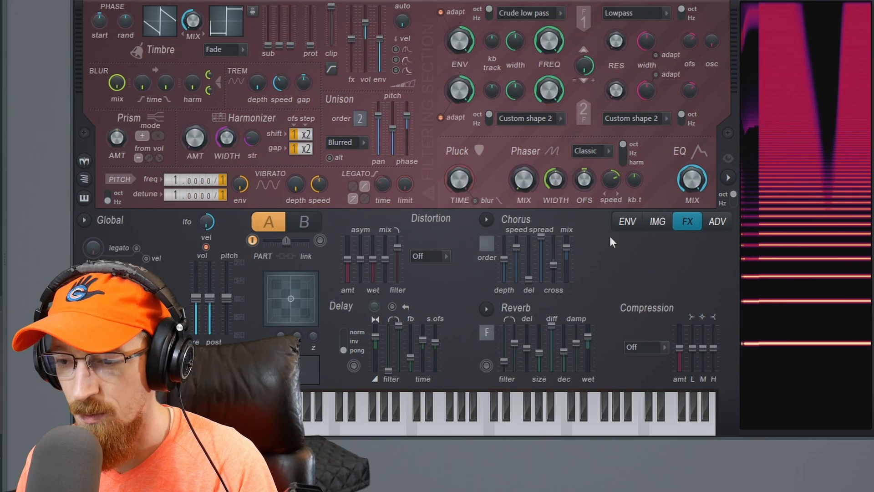
- Display the Unison index mapping of Filter 1 frequency in the envelope editor
left_click(640, 222)
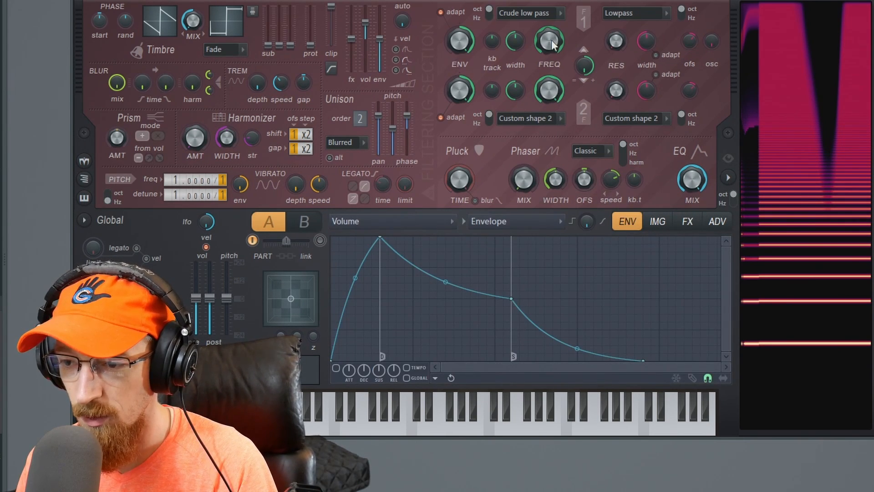
left_click(419, 225)
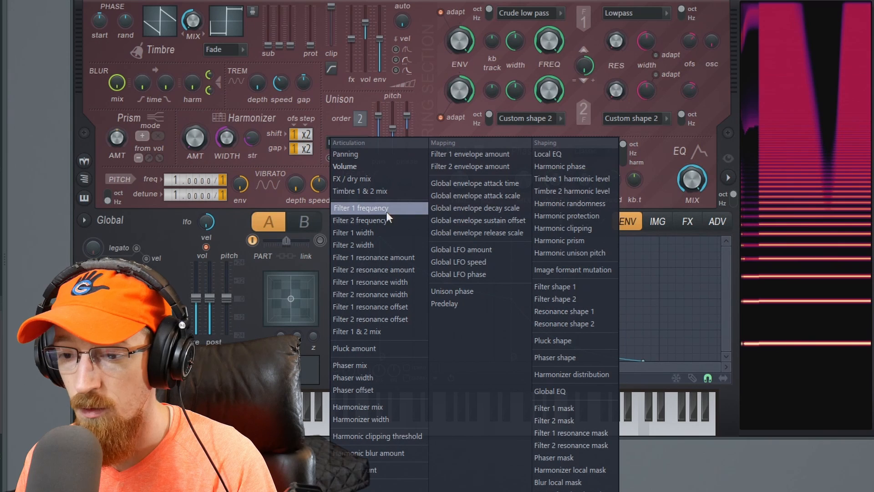
left_click(370, 208)
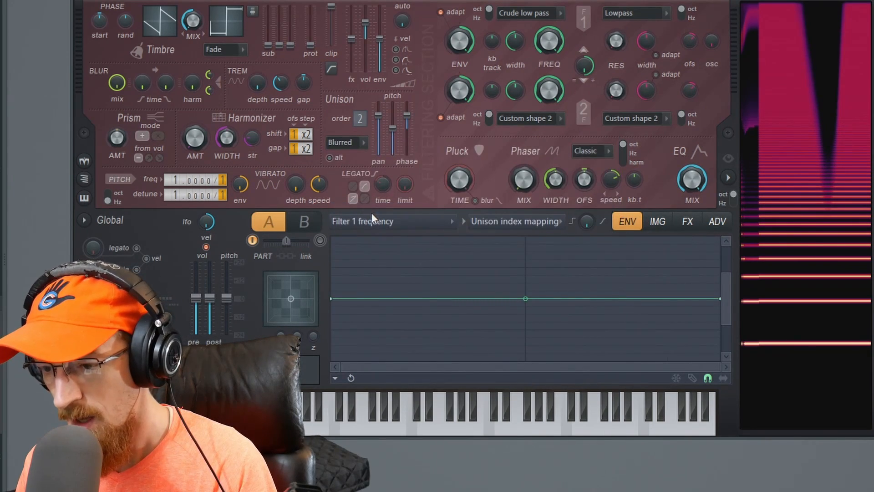
left_click(516, 222)
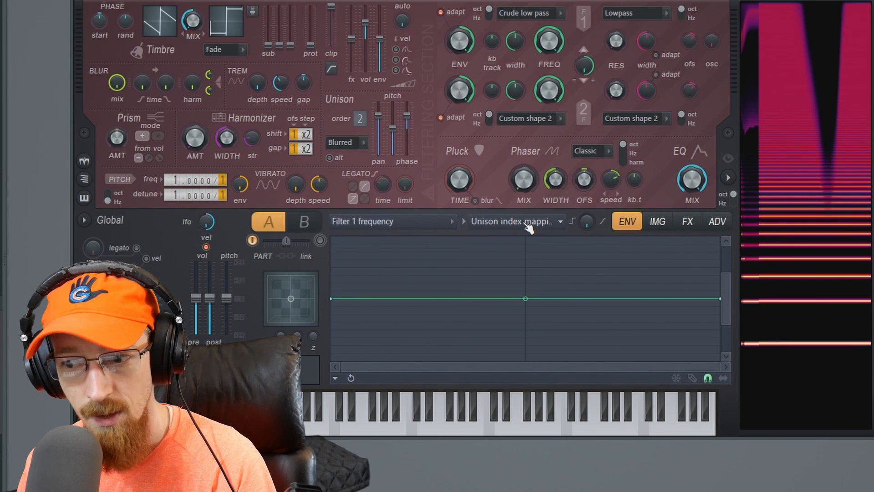
left_click(523, 220)
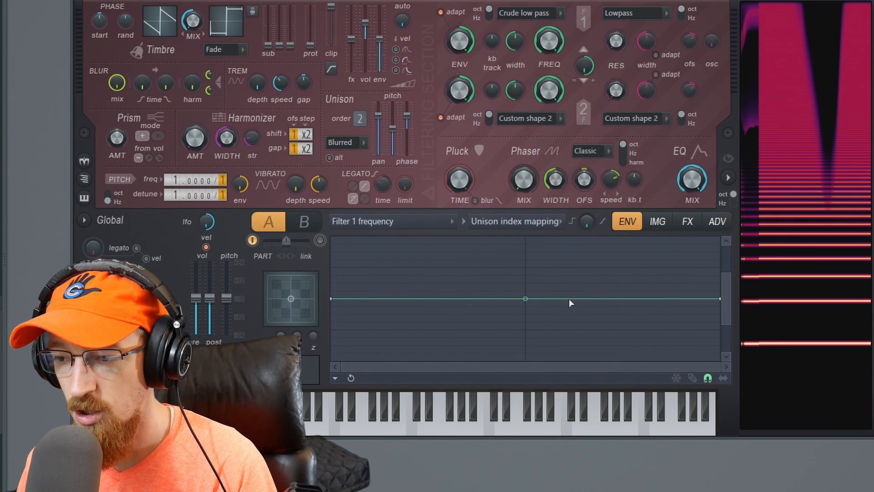
- Switch the unison order between 2 and 9 to compare the mapping grid, finishing at 2
left_click_drag(727, 278, 728, 193)
left_click_drag(726, 319, 726, 356)
left_click_drag(360, 121, 361, 87)
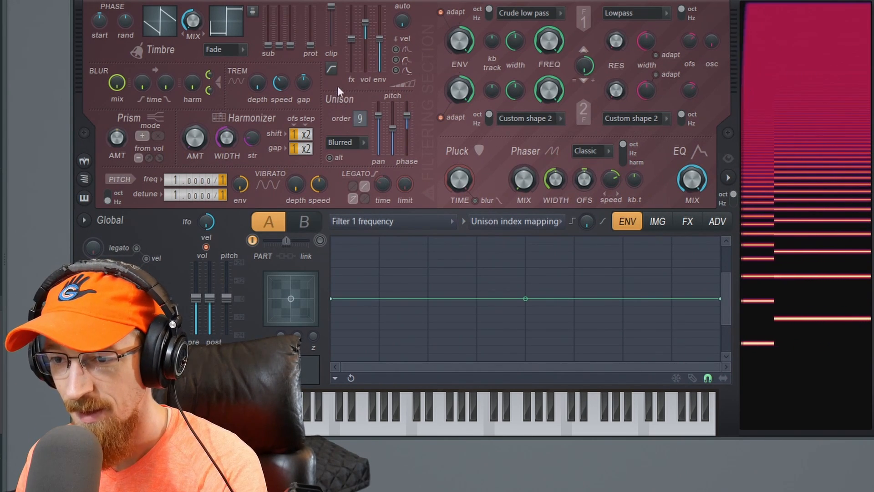
left_click_drag(360, 119, 361, 136)
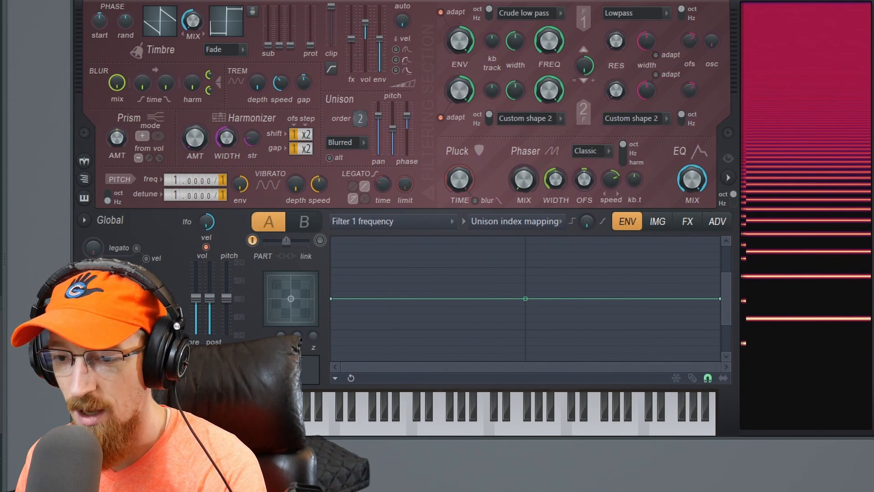
scroll(357, 119, "up", 7)
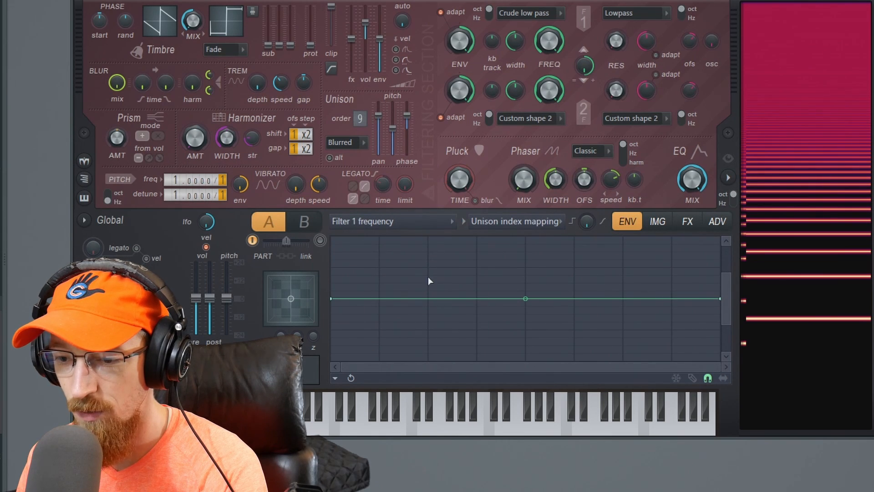
left_click_drag(360, 119, 359, 137)
- Add a point at the centre of the unison index mapping and raise its first point moderately above the midline
right_click(526, 300)
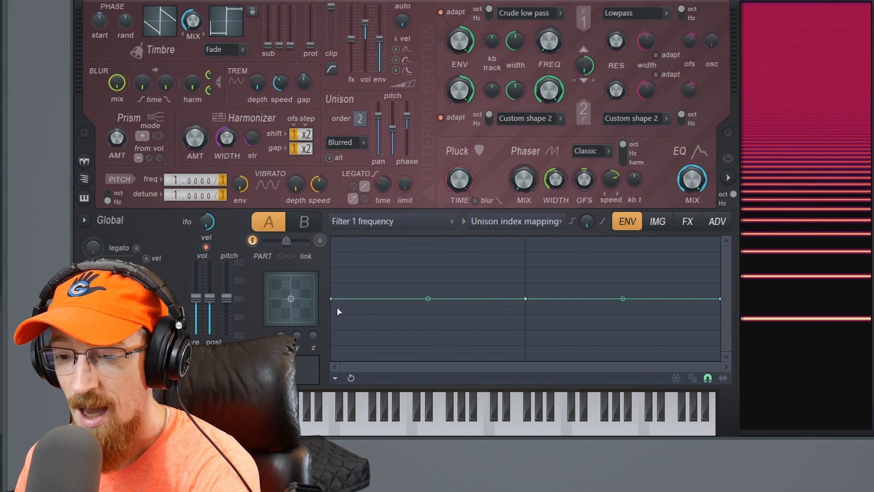
mouse_move(336, 299)
left_mouse_down()
mouse_move(335, 353)
mouse_move(328, 216)
mouse_move(331, 299)
left_mouse_up()
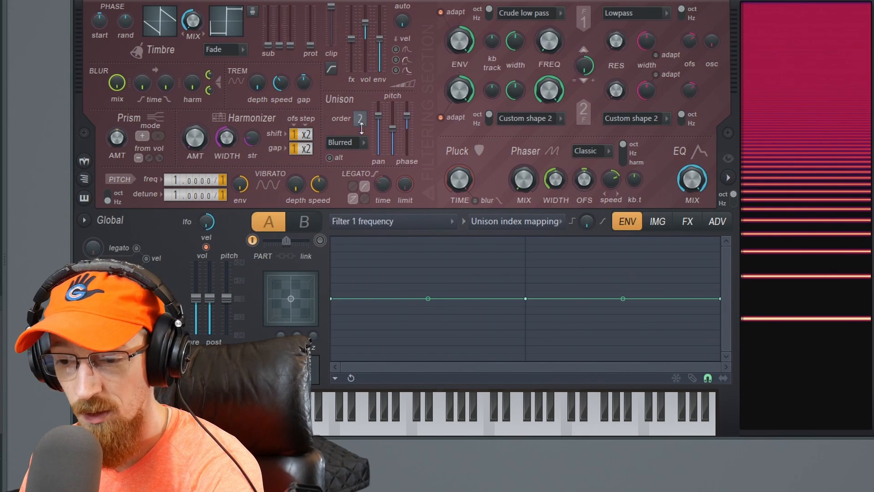
left_click_drag(331, 299, 332, 237)
left_click_drag(377, 119, 384, 139)
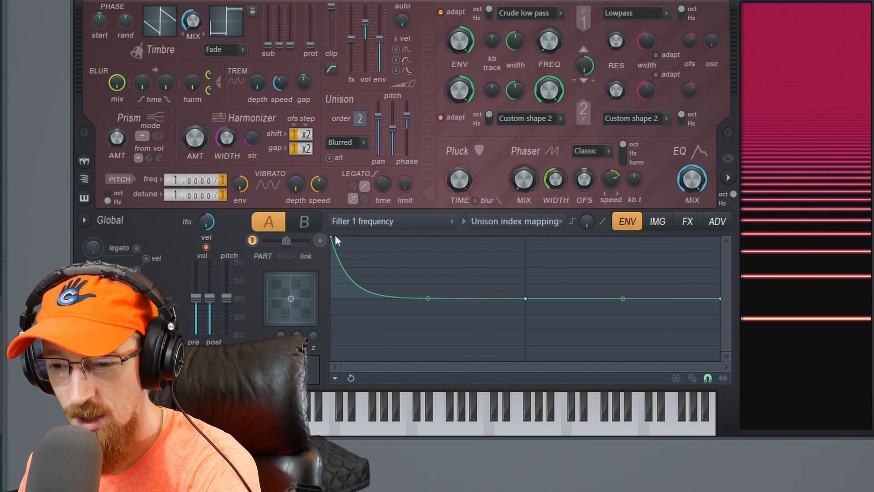
left_click_drag(332, 235, 336, 276)
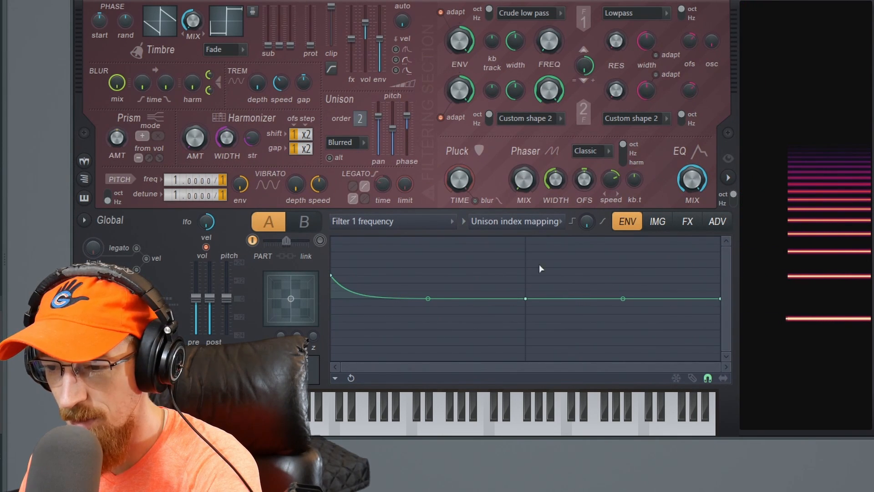
- Set the unison order to 5 and add a sharp spike at the second voice of the Filter 1 frequency mapping, slightly below maximum
left_click_drag(351, 124, 351, 109)
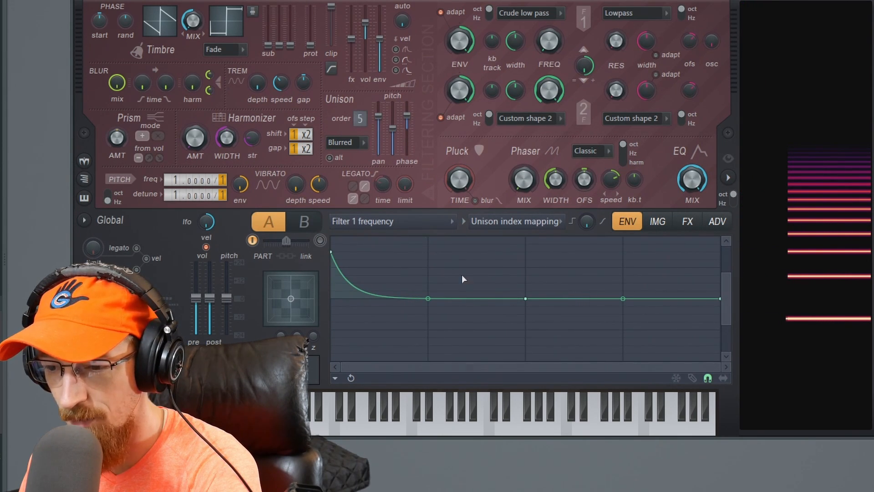
right_click(445, 295)
right_click(421, 266)
left_click_drag(430, 253, 433, 208)
scroll(545, 314, "up", 1)
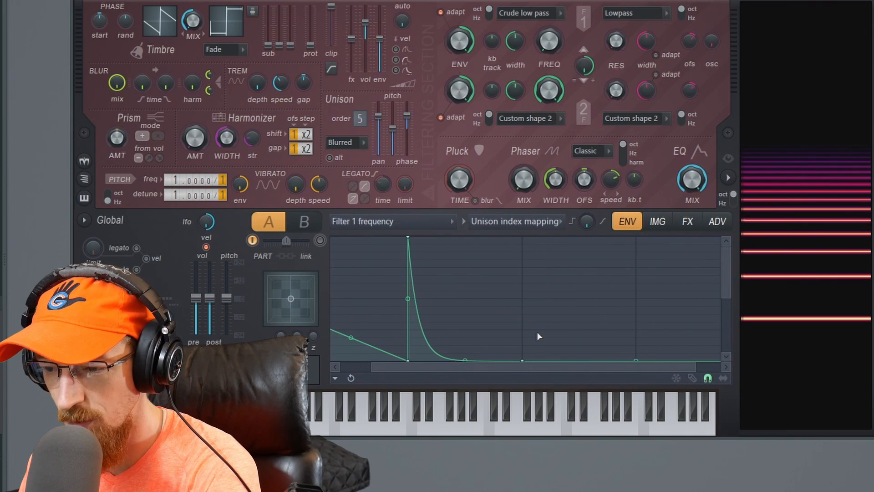
left_click_drag(412, 240, 408, 268)
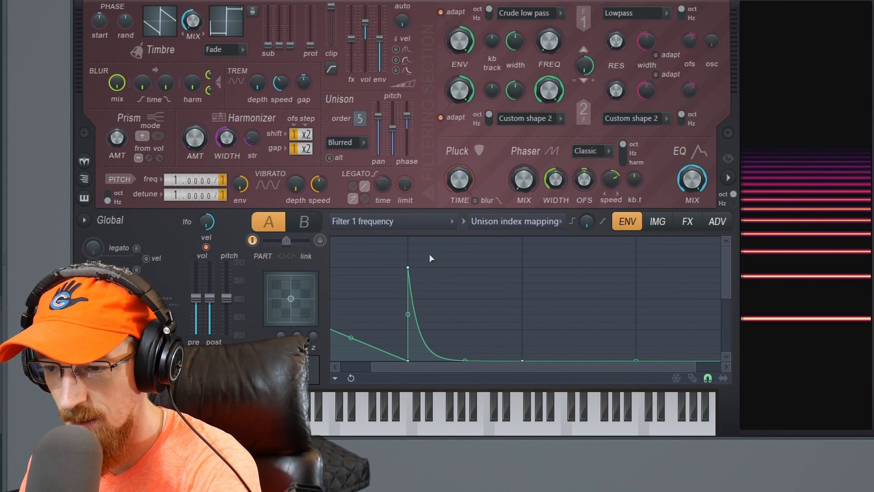
- Reduce Filter 1's width and add points at the third and fourth voices of the unison index mapping, raising the third
left_click_drag(524, 35, 524, 57)
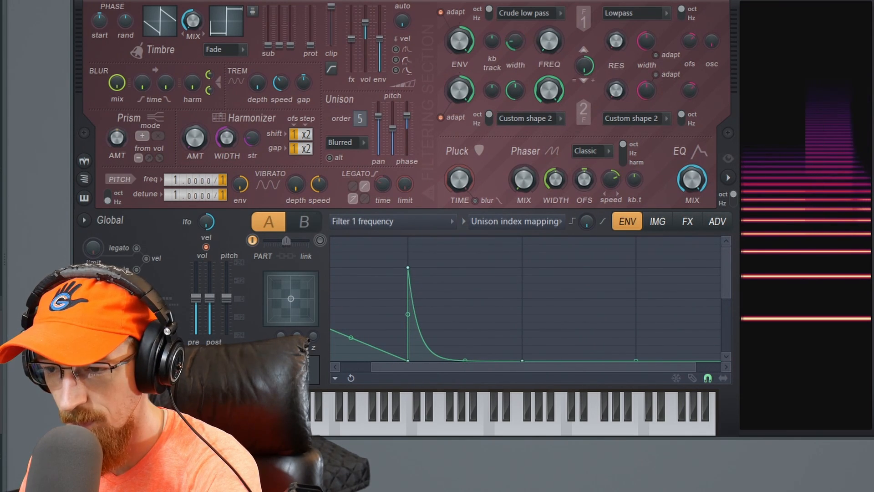
right_click(525, 314)
left_click_drag(525, 314, 527, 241)
right_click(636, 323)
mouse_move(637, 323)
left_mouse_down()
mouse_move(640, 363)
mouse_move(633, 265)
mouse_move(637, 322)
left_mouse_up()
right_click(640, 343)
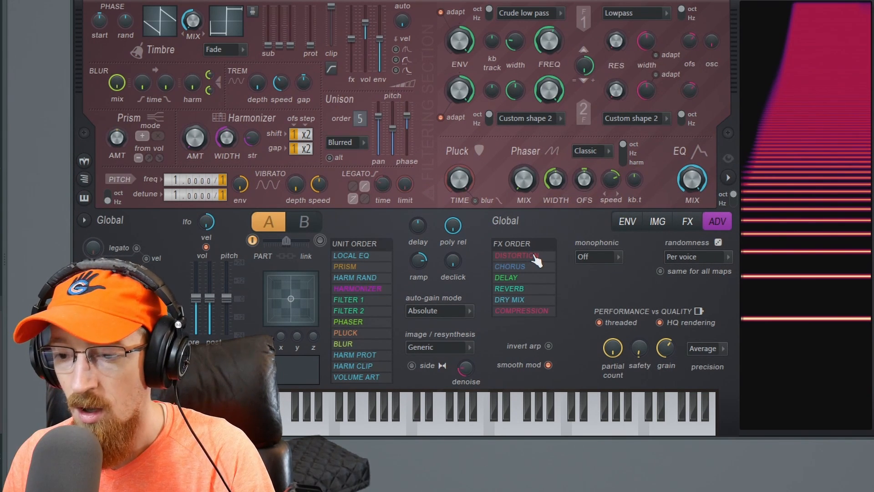
- Set the distortion effect's type to Log and raise its amount
left_click(658, 221)
left_click(687, 222)
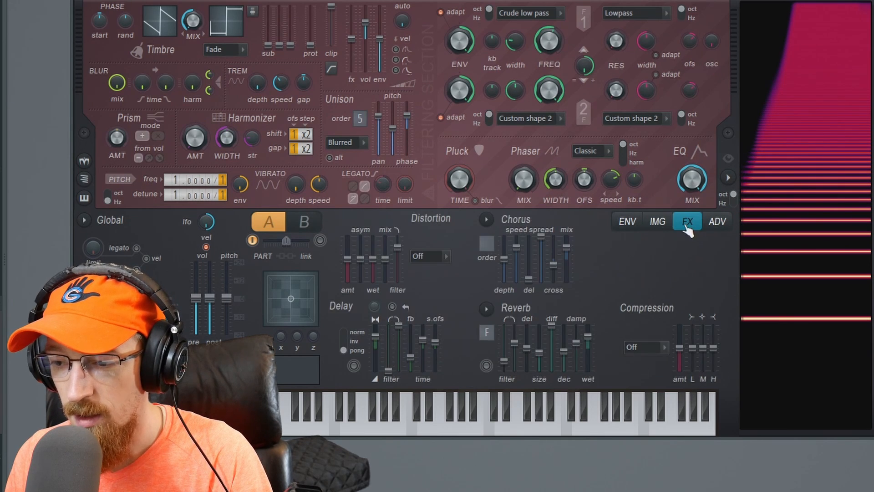
left_click(428, 256)
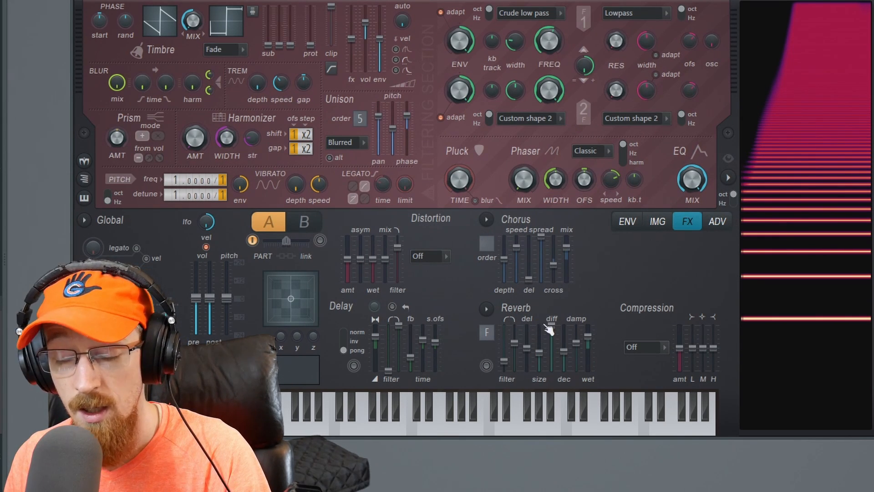
left_click(430, 255)
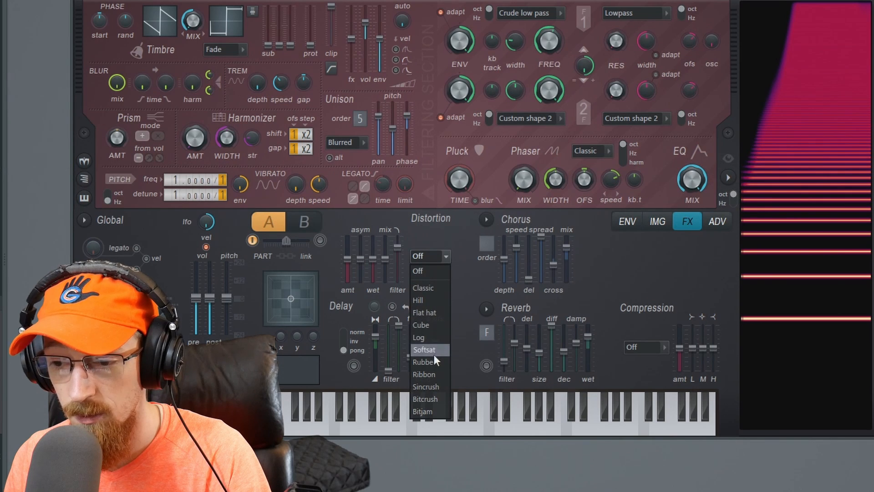
left_click(433, 340)
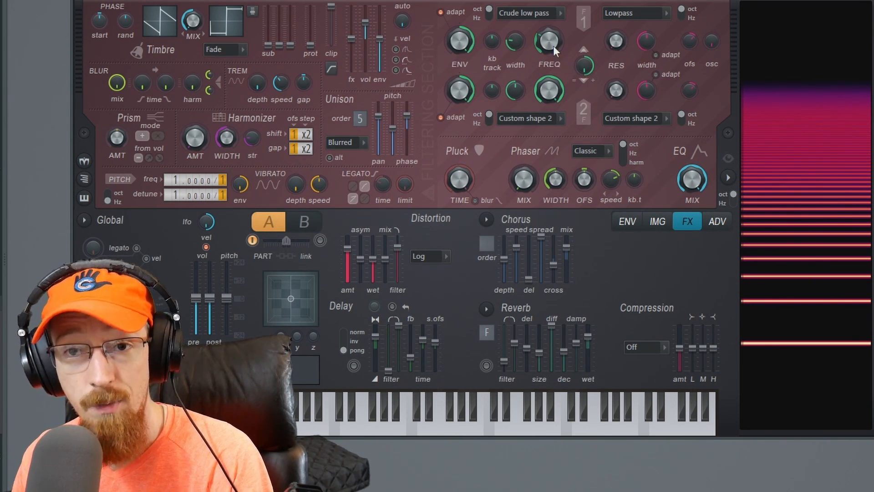
- Display the unit and effects order, and sweep Filter 1's frequency down and back up to compare the sound
left_click(718, 222)
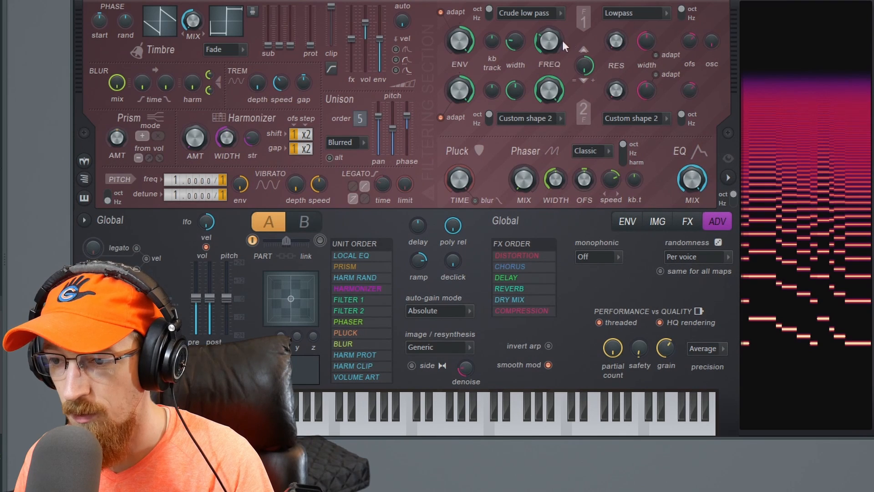
left_click_drag(553, 44, 553, 63)
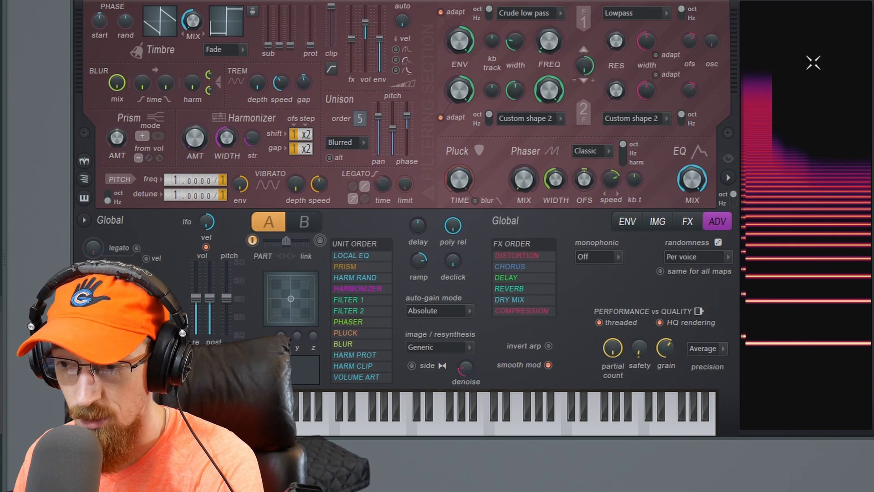
left_click_drag(553, 48, 553, 27)
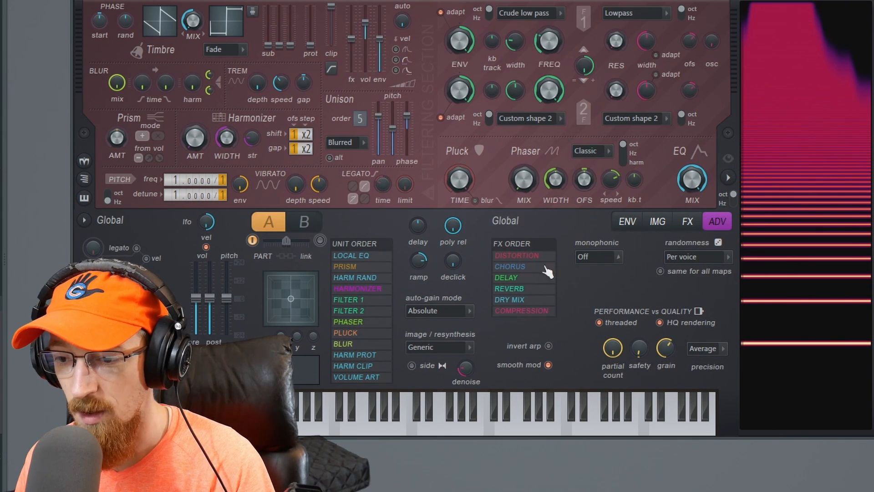
- Move Distortion below Chorus in the effects order and set the chorus order to 9
left_click_drag(534, 259, 533, 272)
left_click(684, 224)
left_click(628, 223)
left_click(687, 223)
left_click_drag(487, 243, 486, 219)
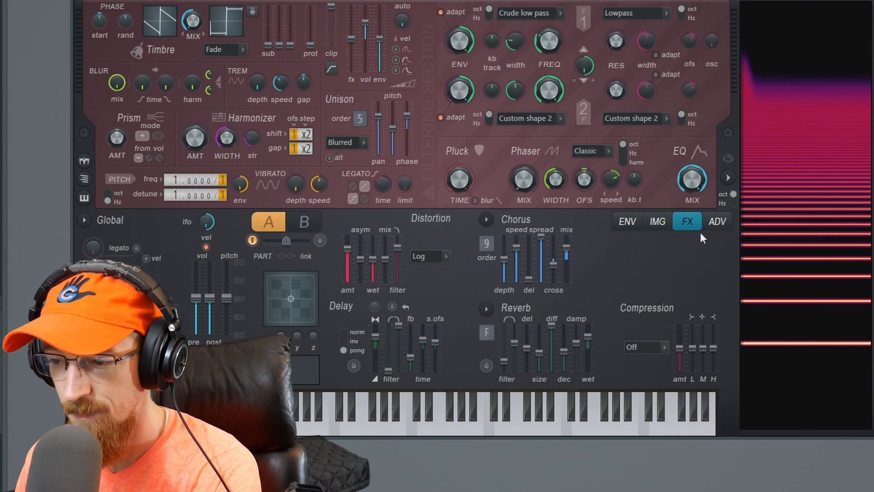
- Move Distortion back above Chorus in the effects order
left_click(717, 222)
left_click_drag(534, 267, 536, 258)
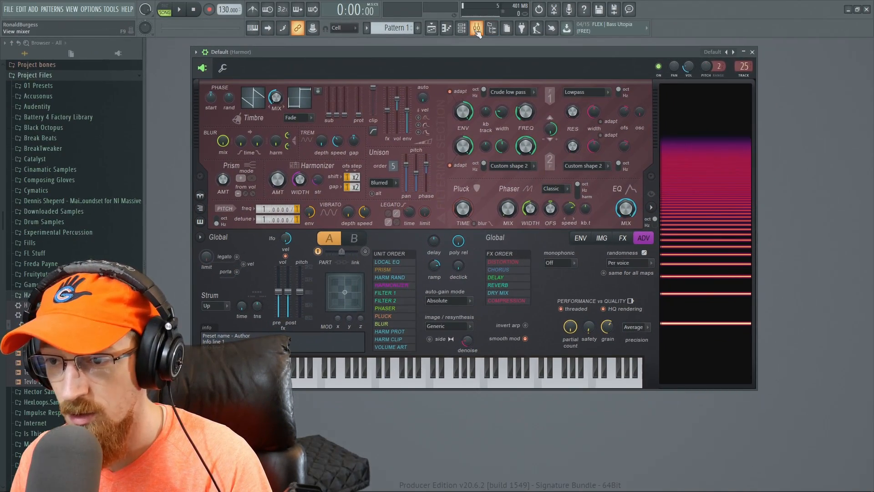
- Add Fruity parametric EQ 2 to the Harmor mixer track and pull its band 7 high shelf fully down at about 518 Hz
key("F9")
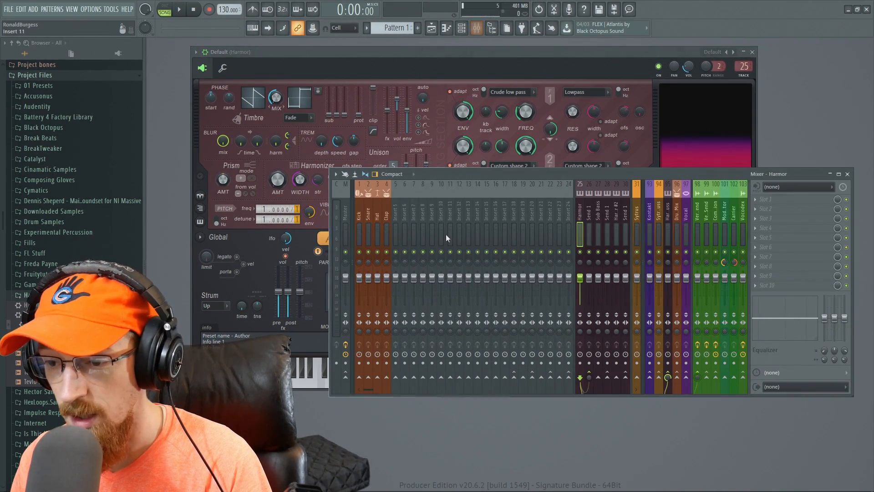
key("F8")
type("para")
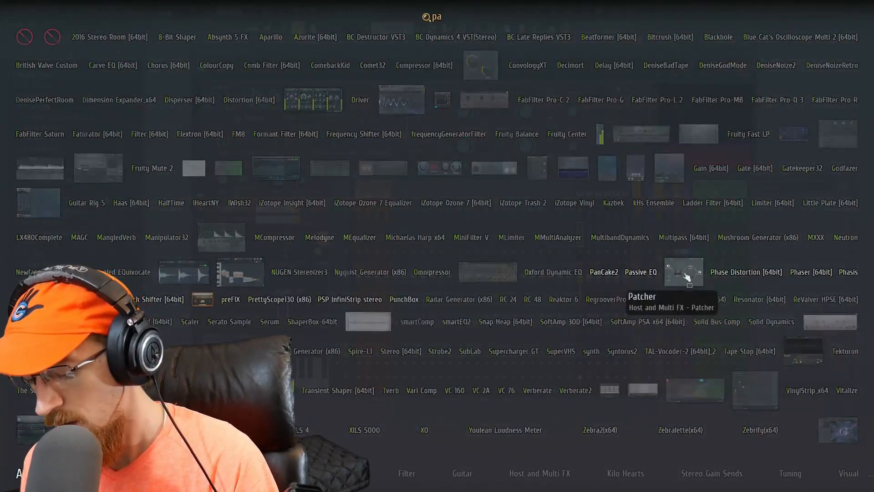
left_click(279, 172)
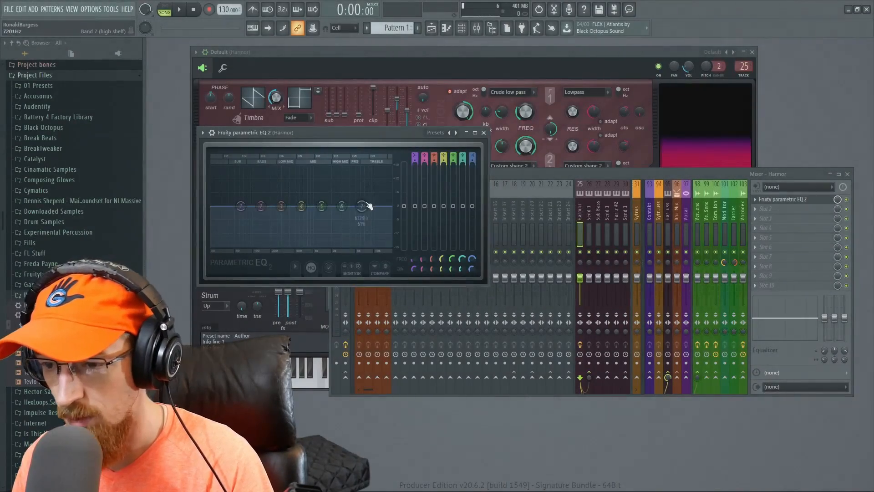
left_click_drag(320, 243, 296, 246)
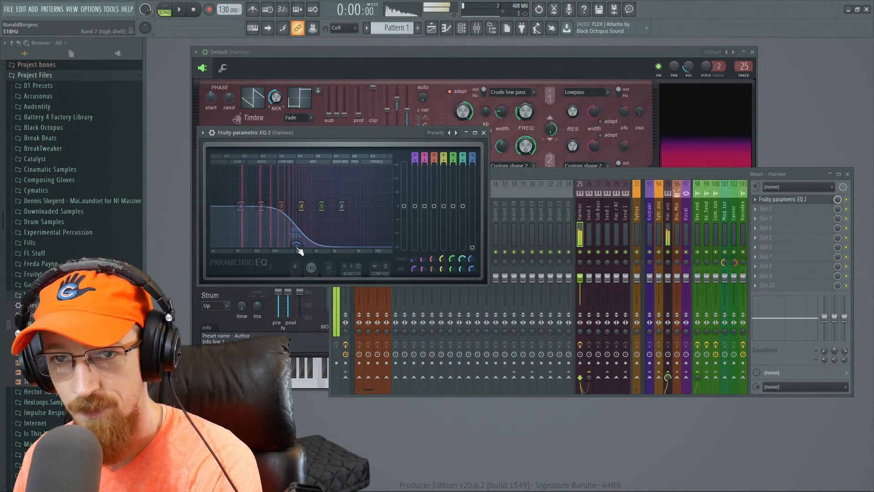
- Delete Fruity parametric EQ 2 from the Harmor mixer track
left_click(757, 203)
left_click(766, 221)
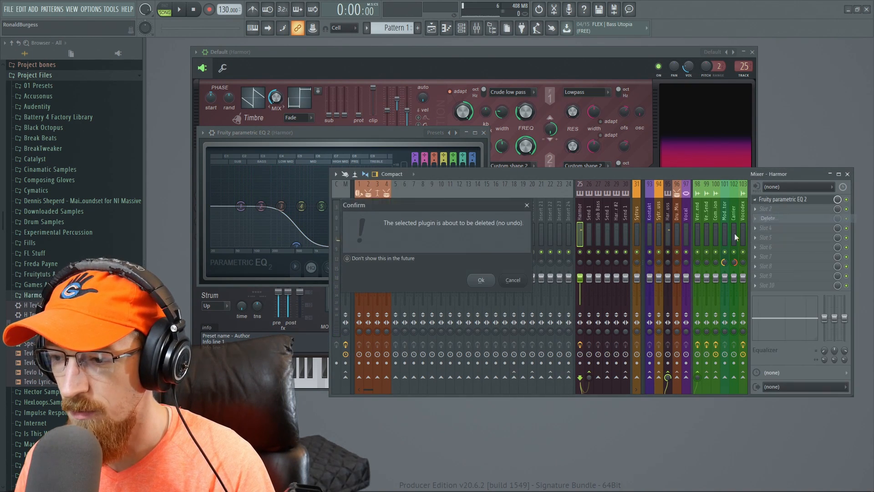
left_click(482, 279)
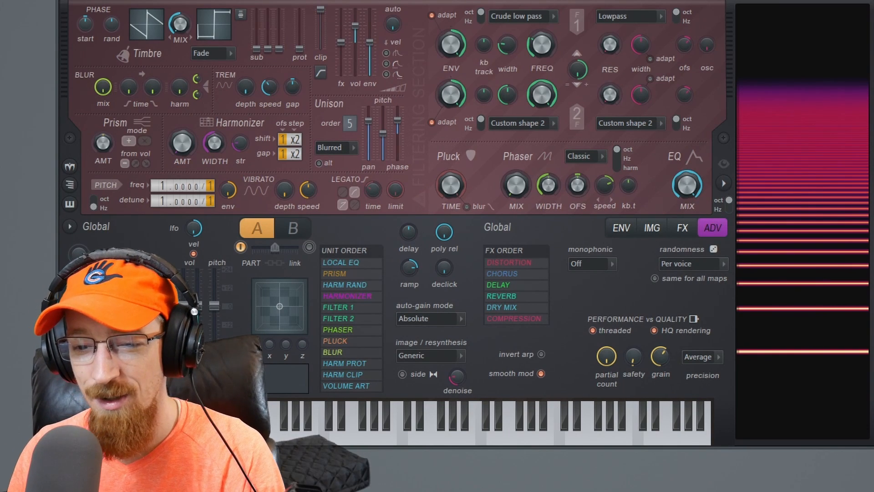
- Load a resynthesised audio patch, show its spectrogram in the image editor, and zoom in on it and back out
left_click_drag(2, 255, 710, 6)
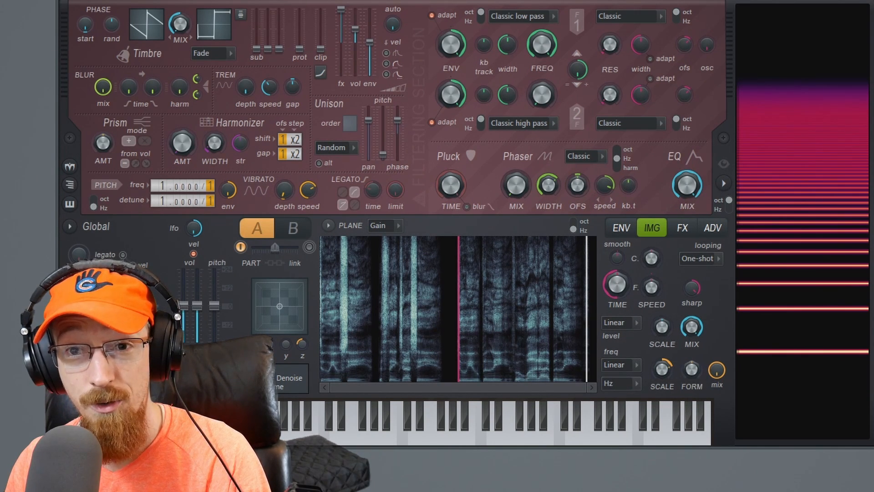
left_click_drag(585, 386, 360, 381)
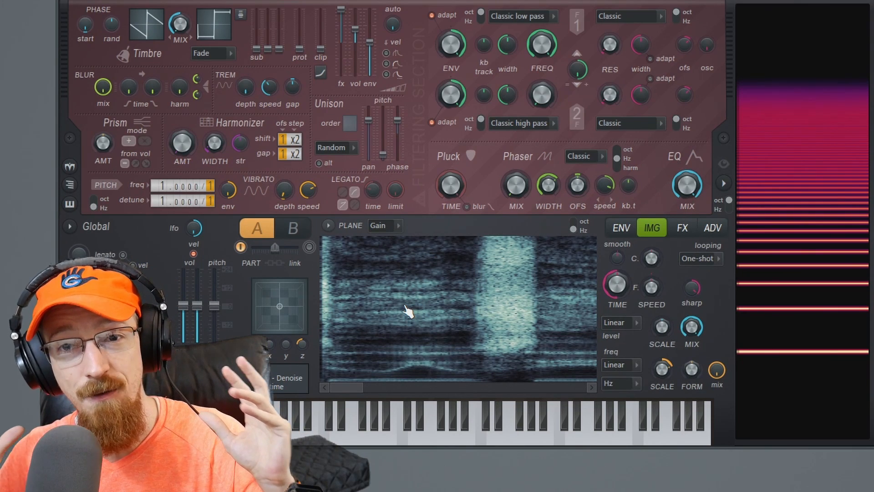
left_click_drag(361, 386, 569, 376)
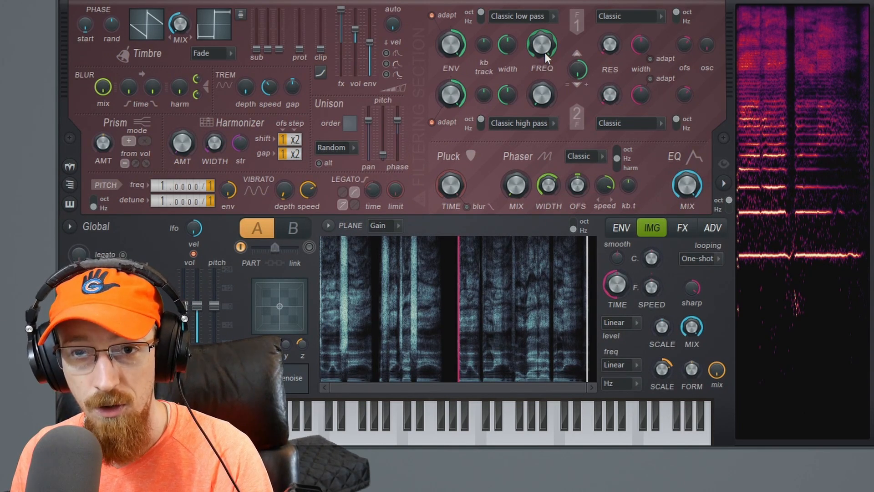
- Examine the LFO on Image time offset in the envelope editor and return to the image view
left_click(681, 228)
left_click(650, 230)
left_click(621, 227)
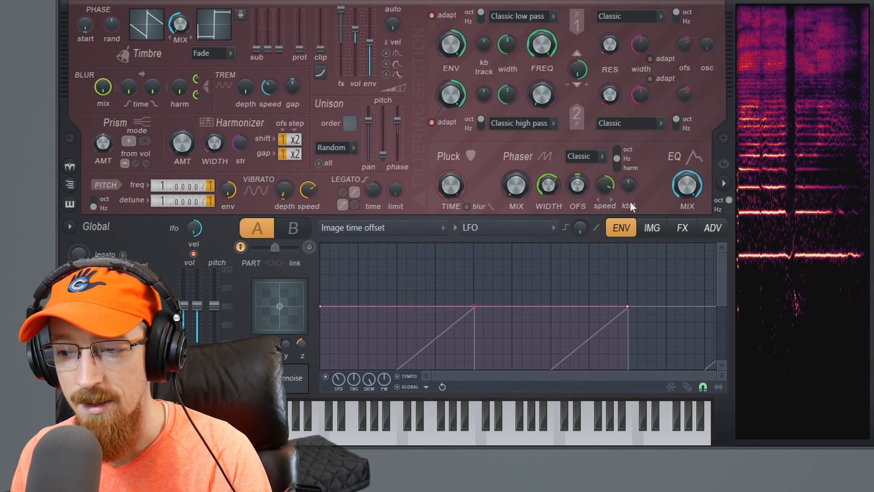
left_click(652, 227)
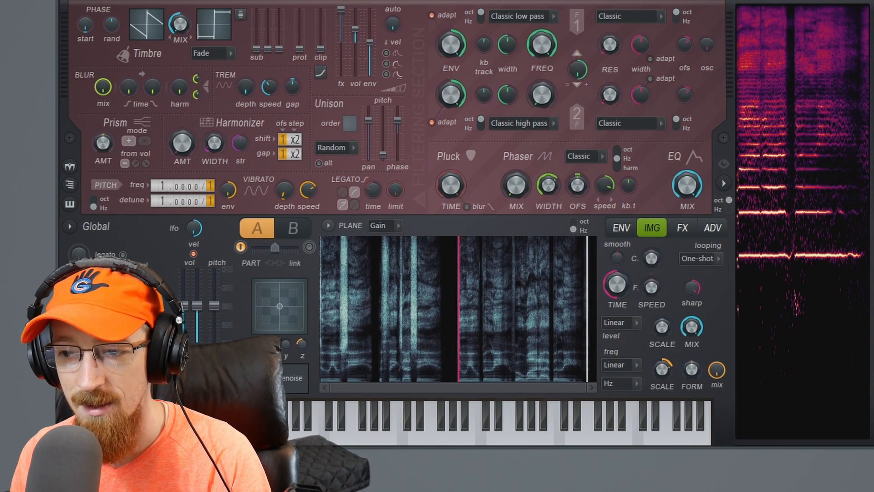